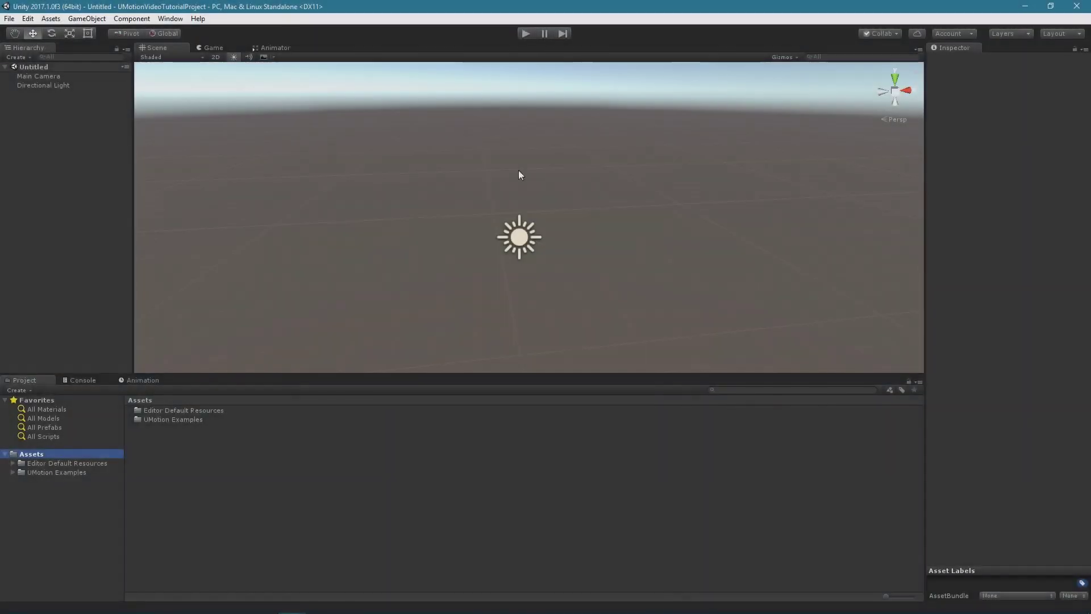
- Expand Editor Default Resources and UMotion Examples, and open the UMotionEditor folder
left_click(76, 463)
left_click(75, 473)
left_click(73, 462)
left_click(161, 411)
double_click(161, 411)
- Open the Example Scene folder and select the UMotionExampleScene asset
left_click(58, 481)
double_click(164, 411)
left_click(171, 409)
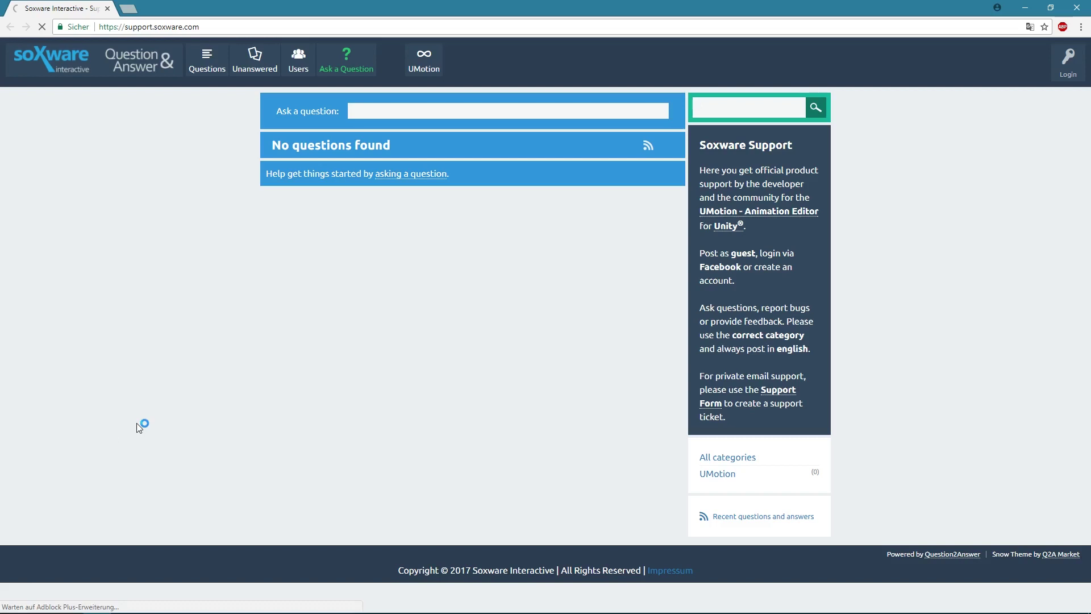
- Try the support search box, then start a new entry in the 'Ask a question' field
left_click(737, 106)
left_click(573, 109)
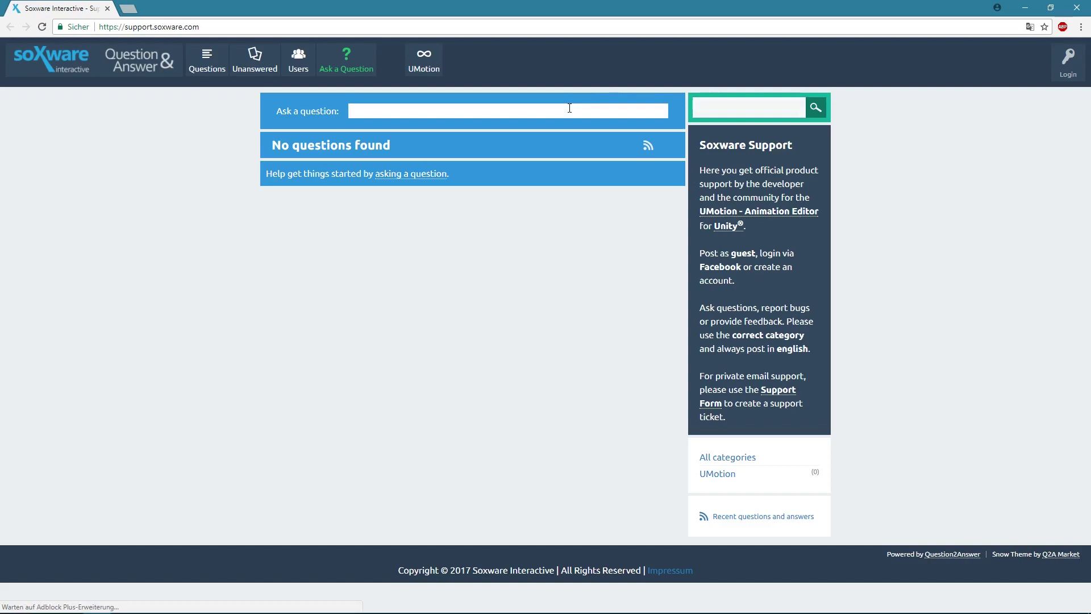